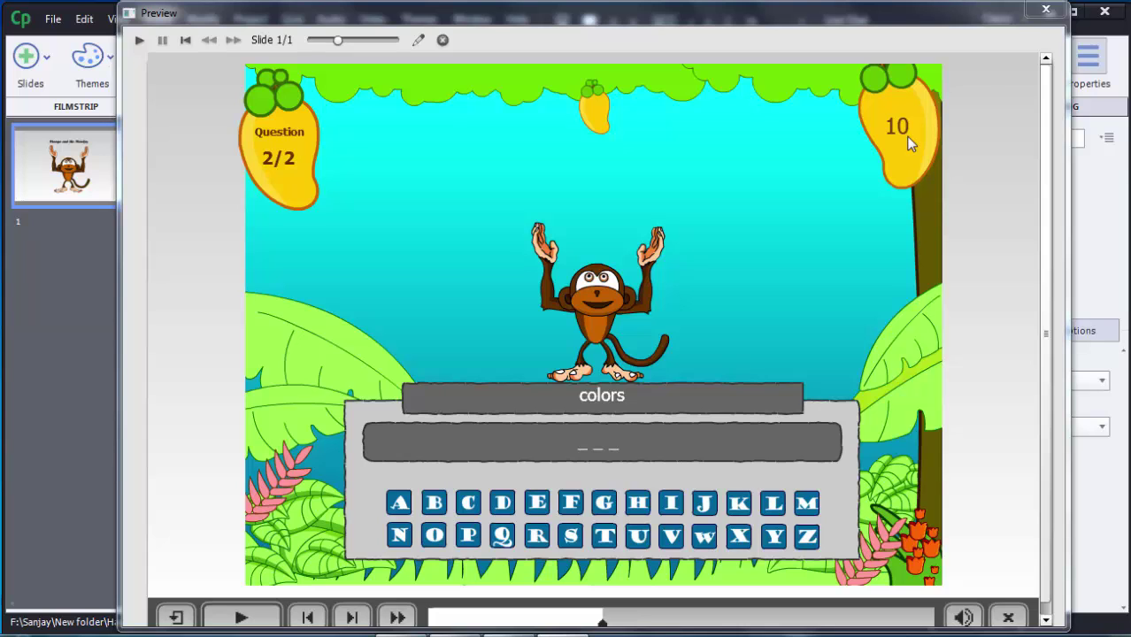
- Close the hangman game preview to return to the Mango and the Monkey slide
left_click(1047, 8)
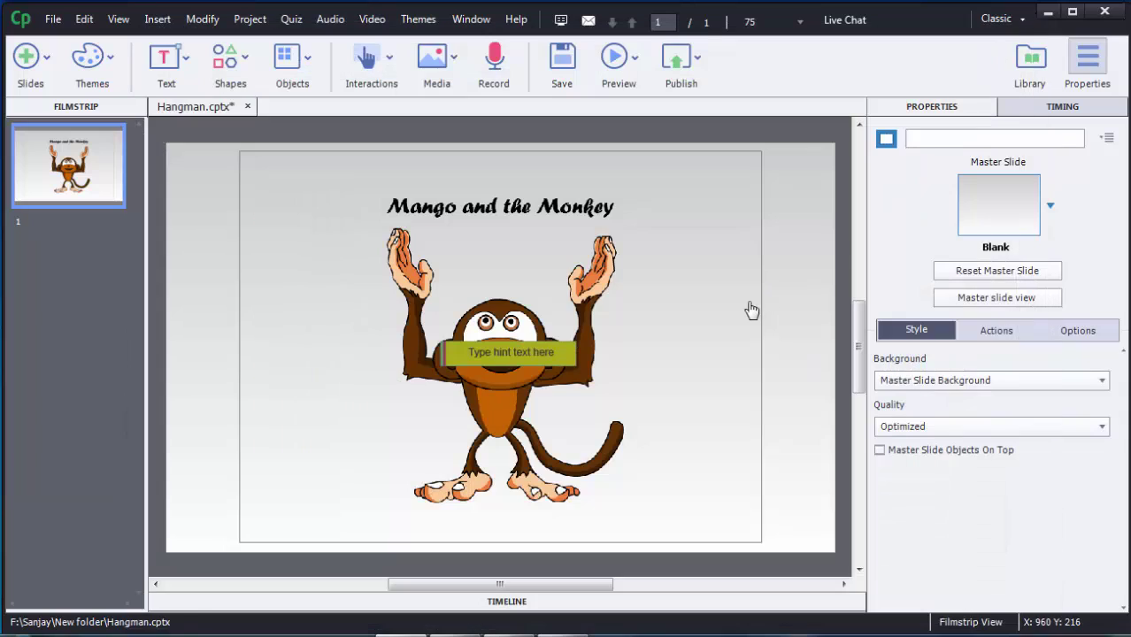
- Delete the existing hangman widget from slide 1, confirming the removal
left_click(498, 375)
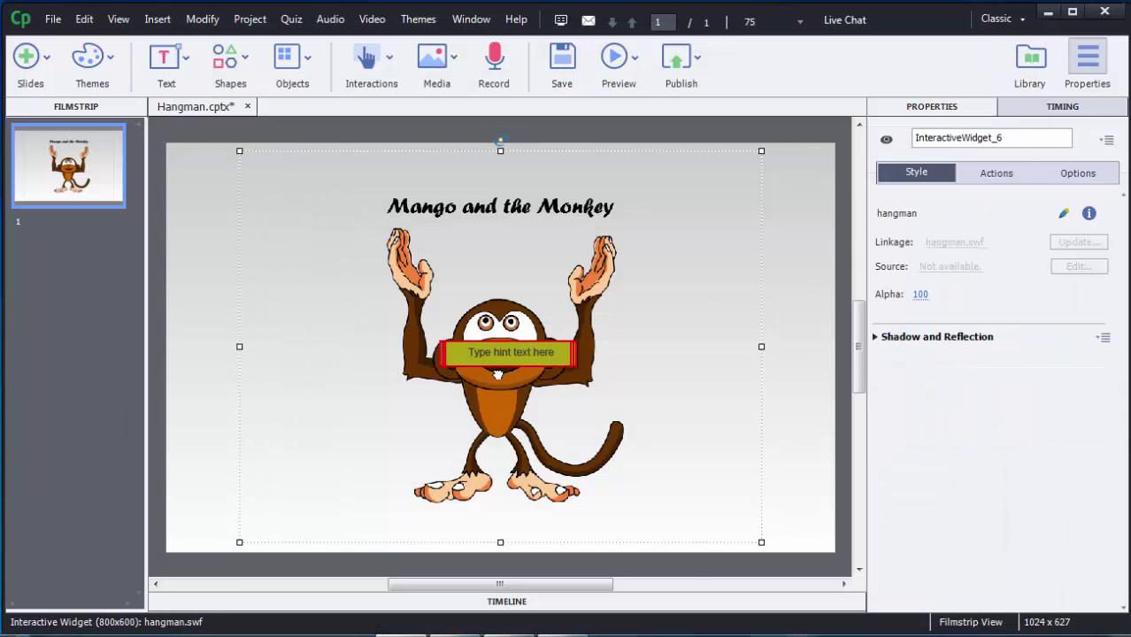
key("Delete")
key("Return")
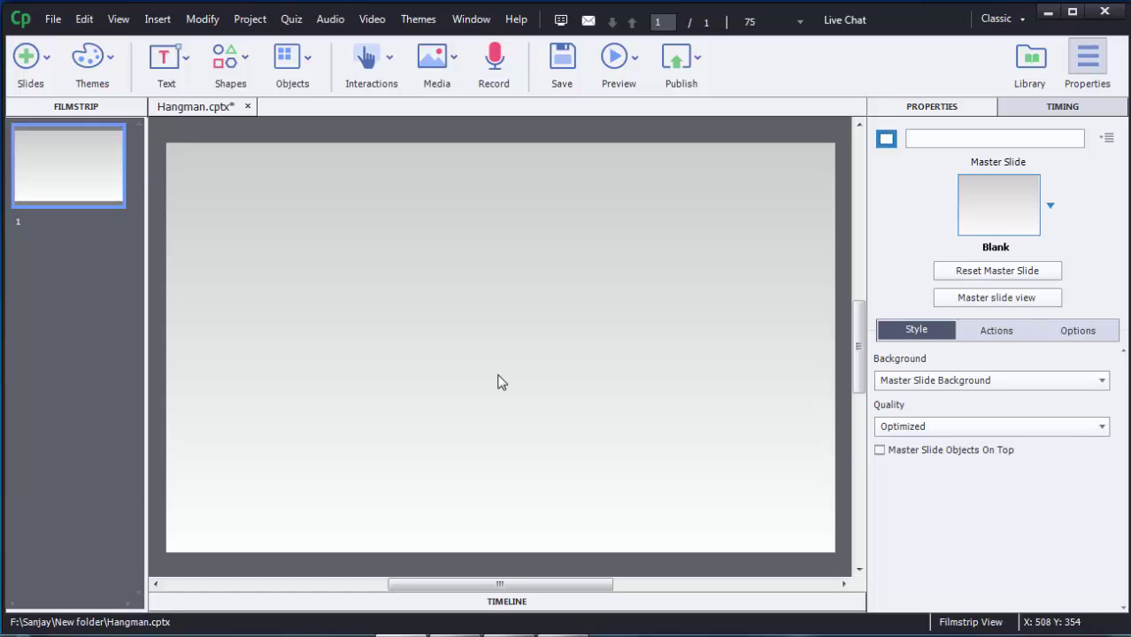
- Pick the Hangman template from the Learning Interactions gallery
left_click(369, 77)
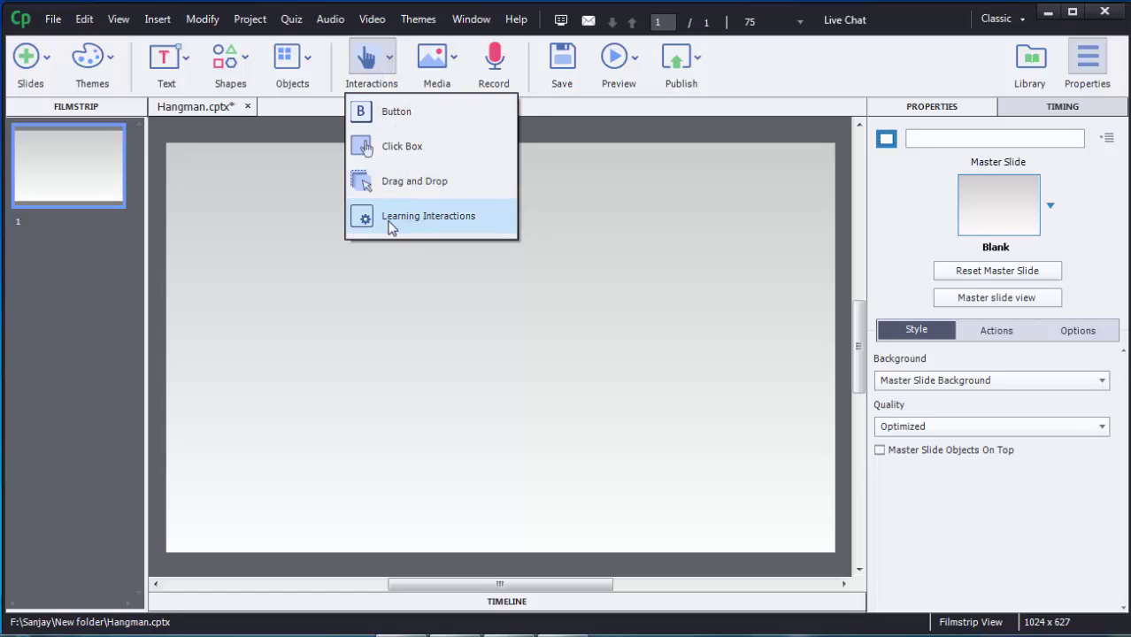
left_click(430, 229)
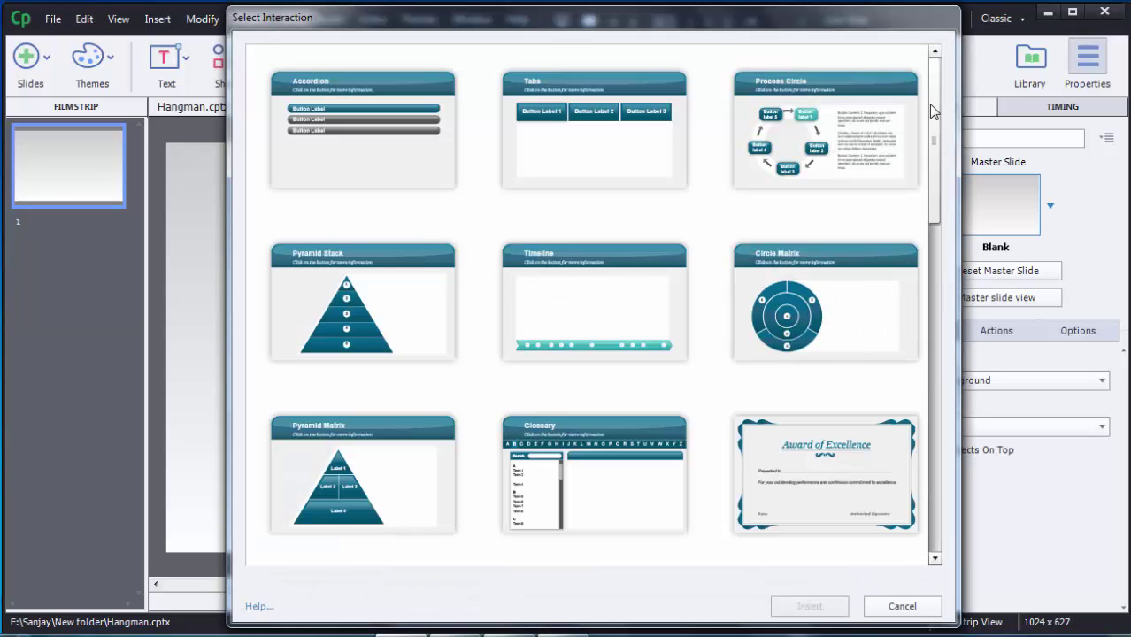
left_click_drag(935, 113, 932, 273)
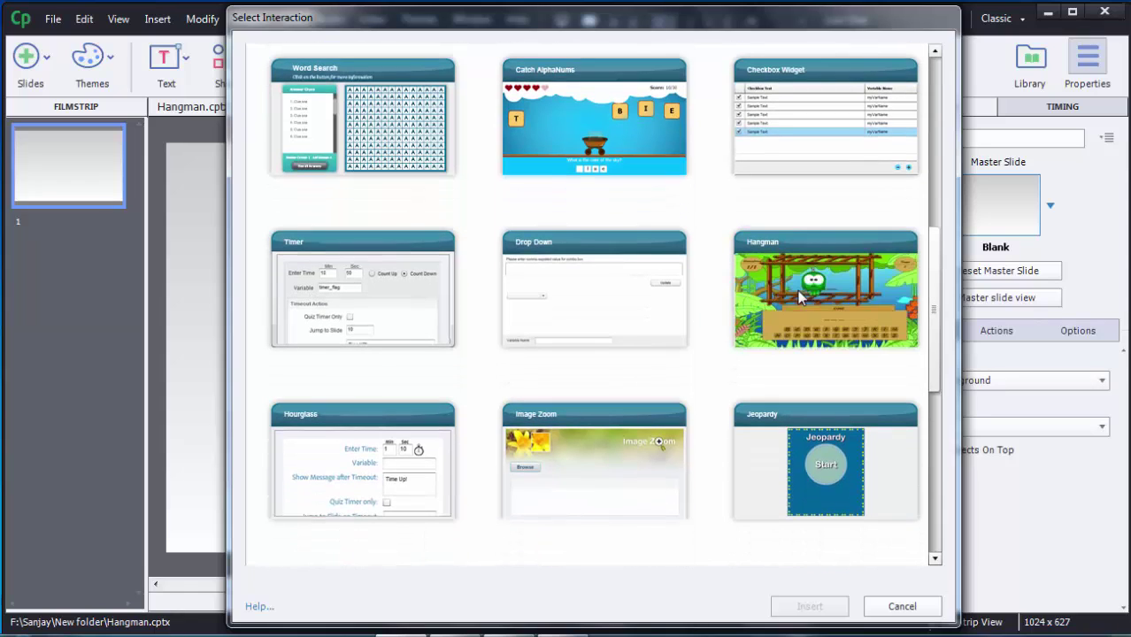
left_click(807, 298)
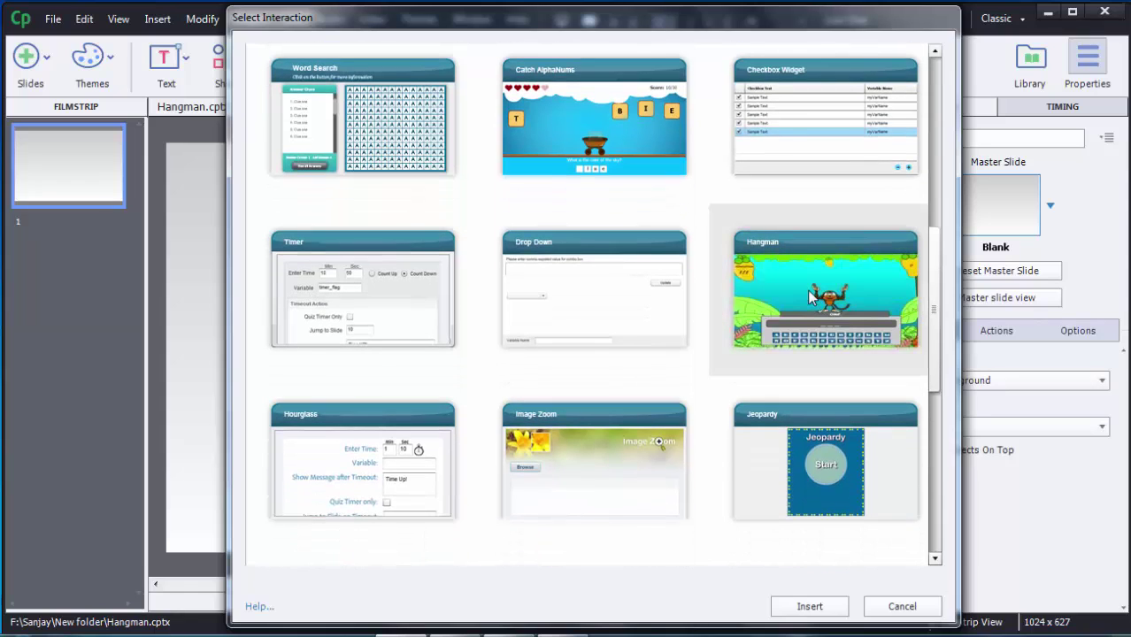
- Insert the Hangman interaction and enter category Colors with answers BLACK, RED
left_click(808, 606)
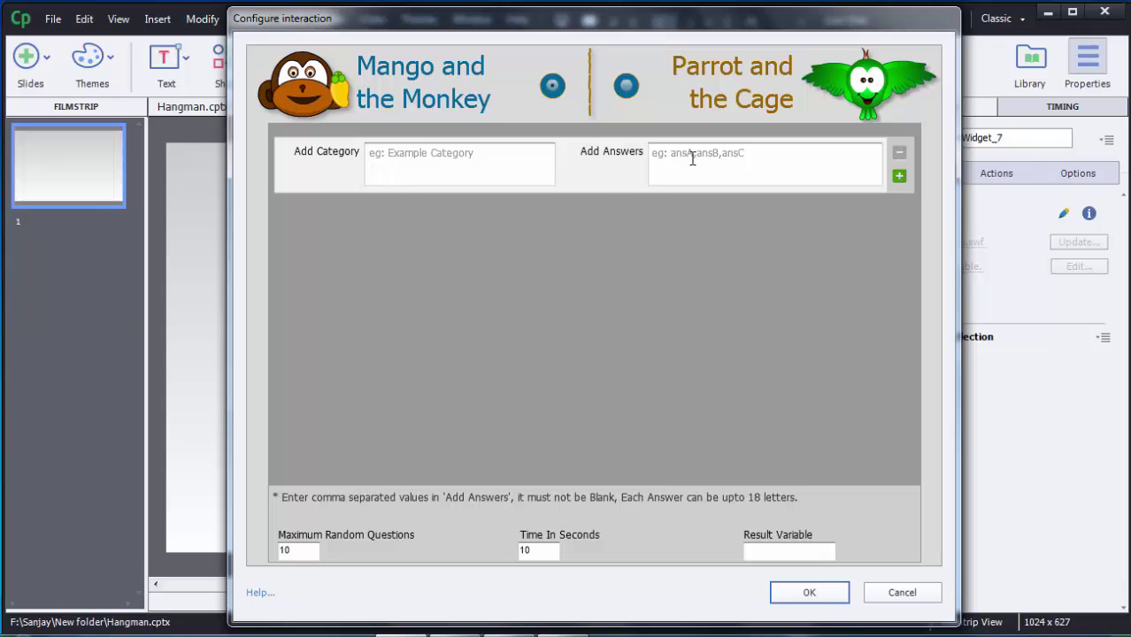
left_click(470, 162)
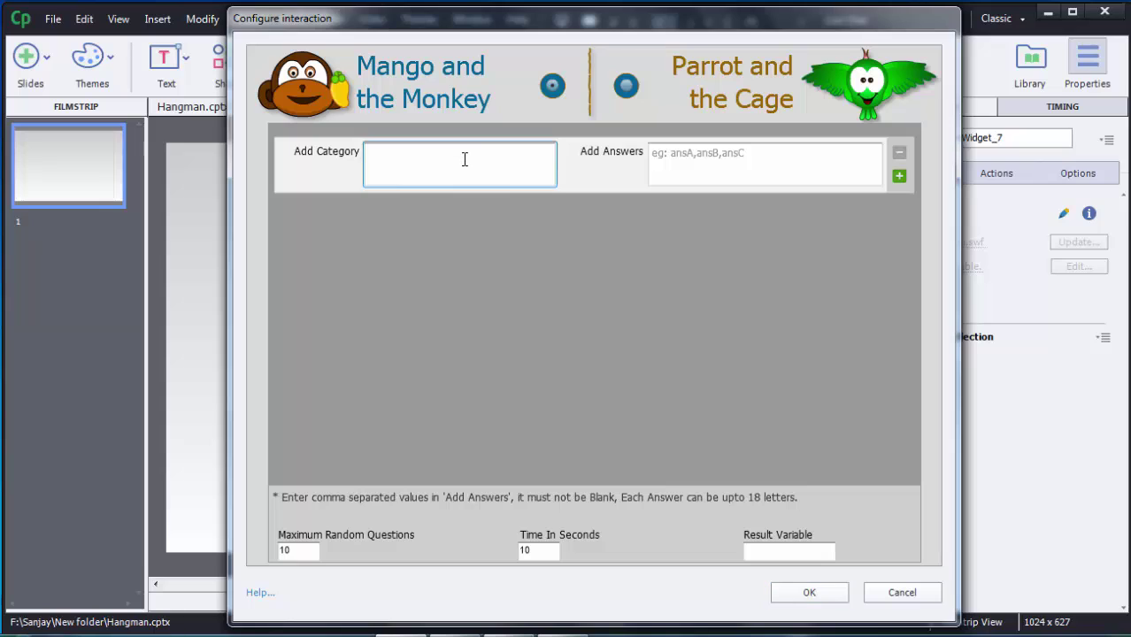
type("colors")
left_click(659, 161)
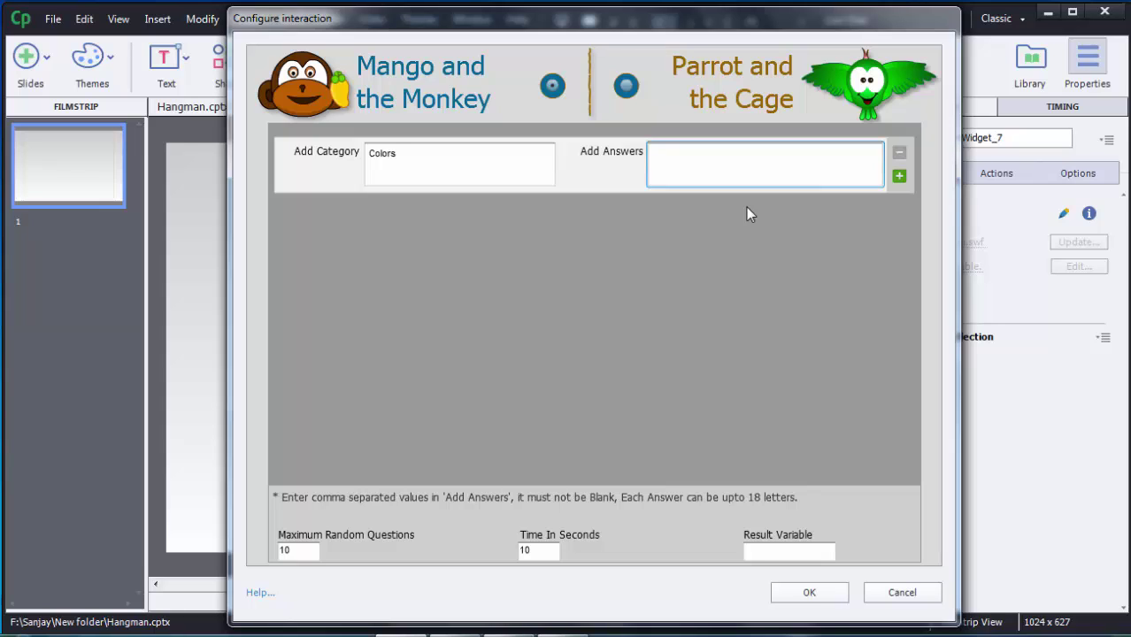
type("BLACK, RED")
- Add a second category row named NUMBERS with answers ONE, TWO
left_click(900, 178)
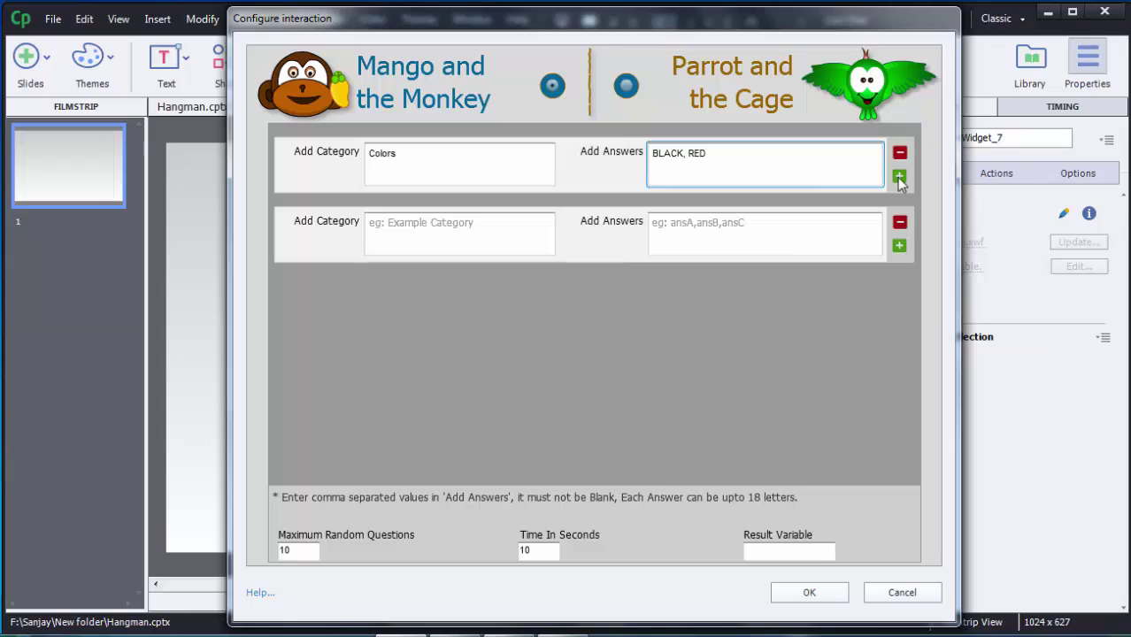
left_click(447, 233)
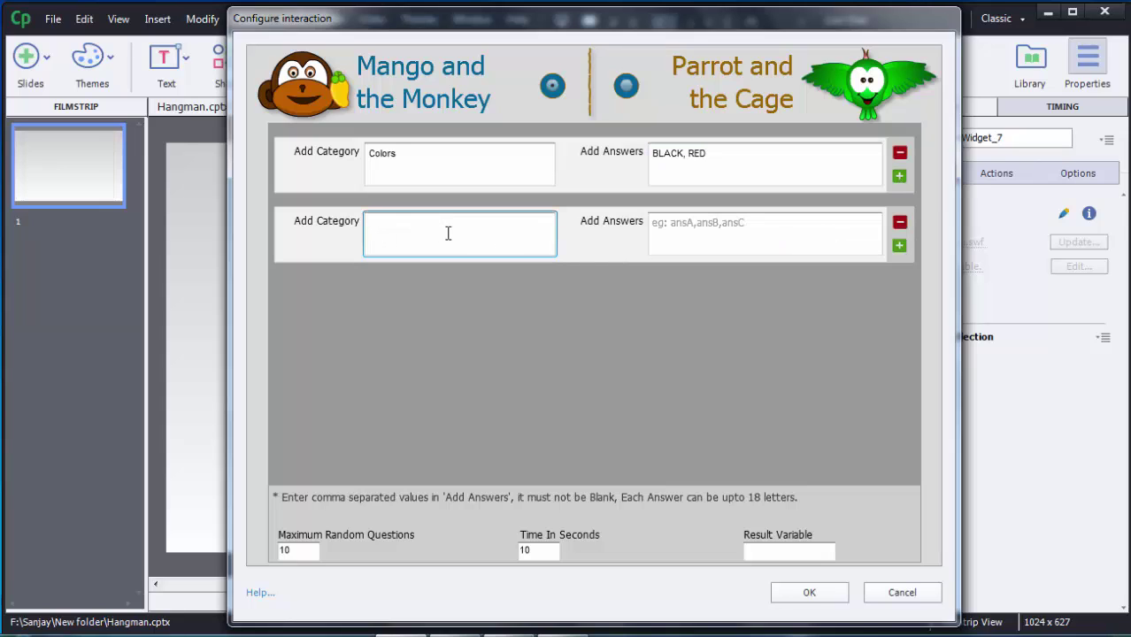
type("NUMBERS")
left_click(697, 217)
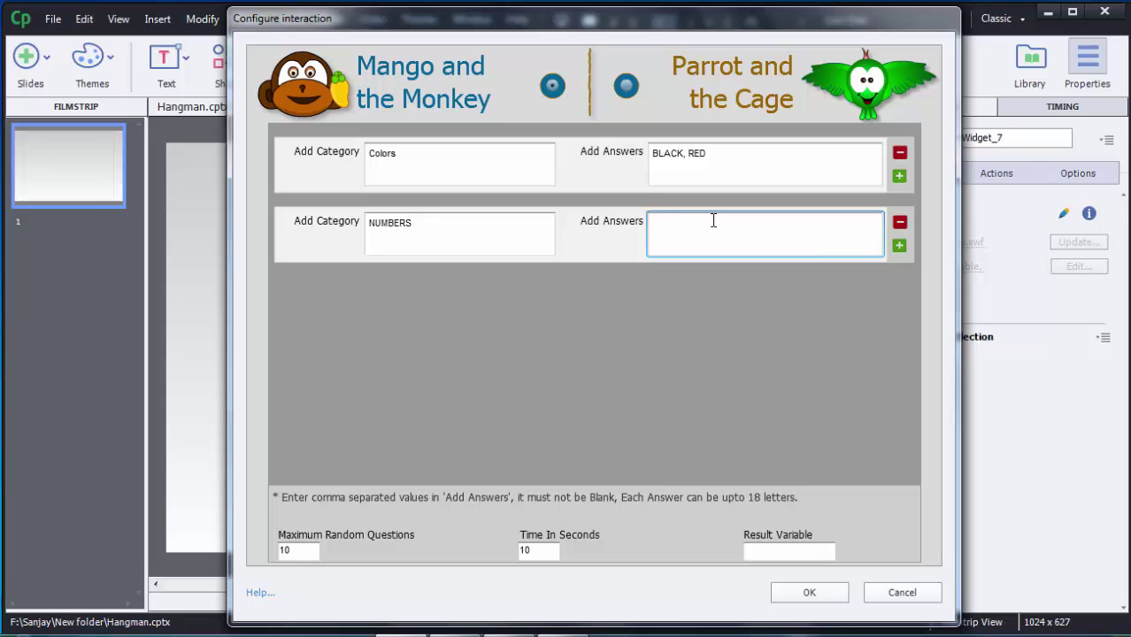
type("ONE, TWO")
- Change Maximum Random Questions from 10 to 2 and set Time In Seconds to 20
left_click(297, 550)
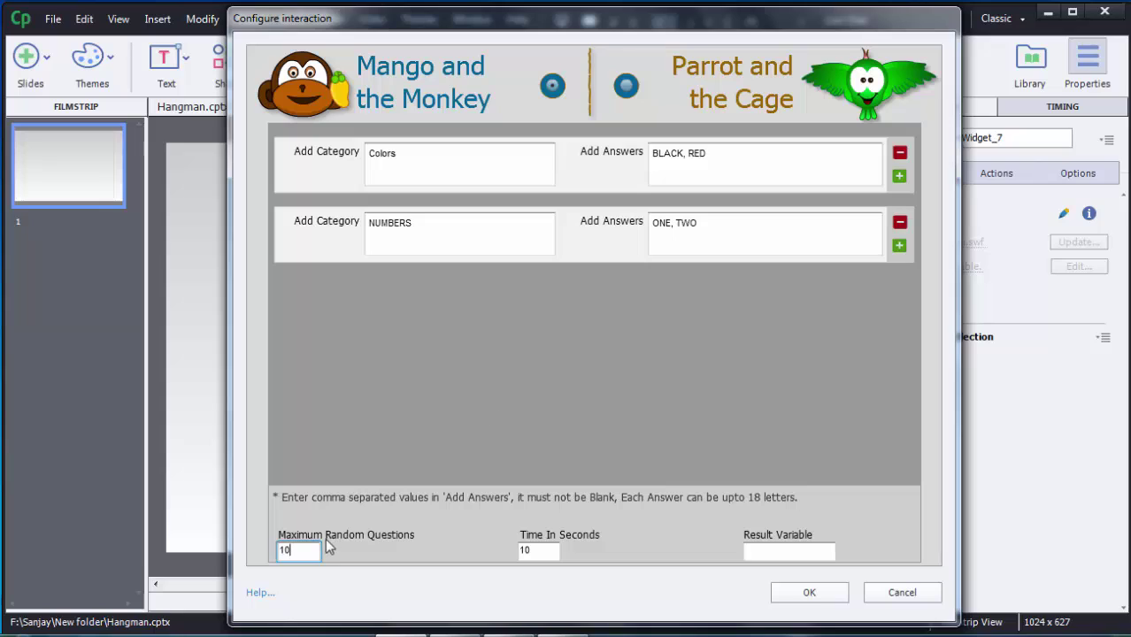
left_click_drag(300, 551, 273, 552)
type("2")
key("Tab")
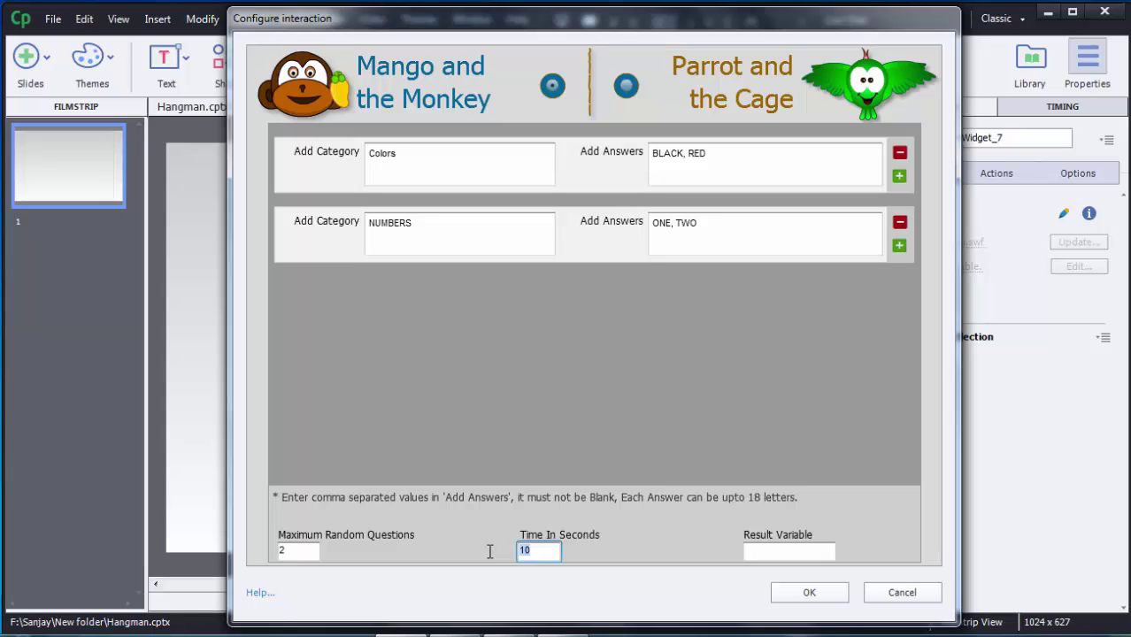
type("20")
- Apply the Hangman configuration to the slide and preview the whole project
left_click(808, 595)
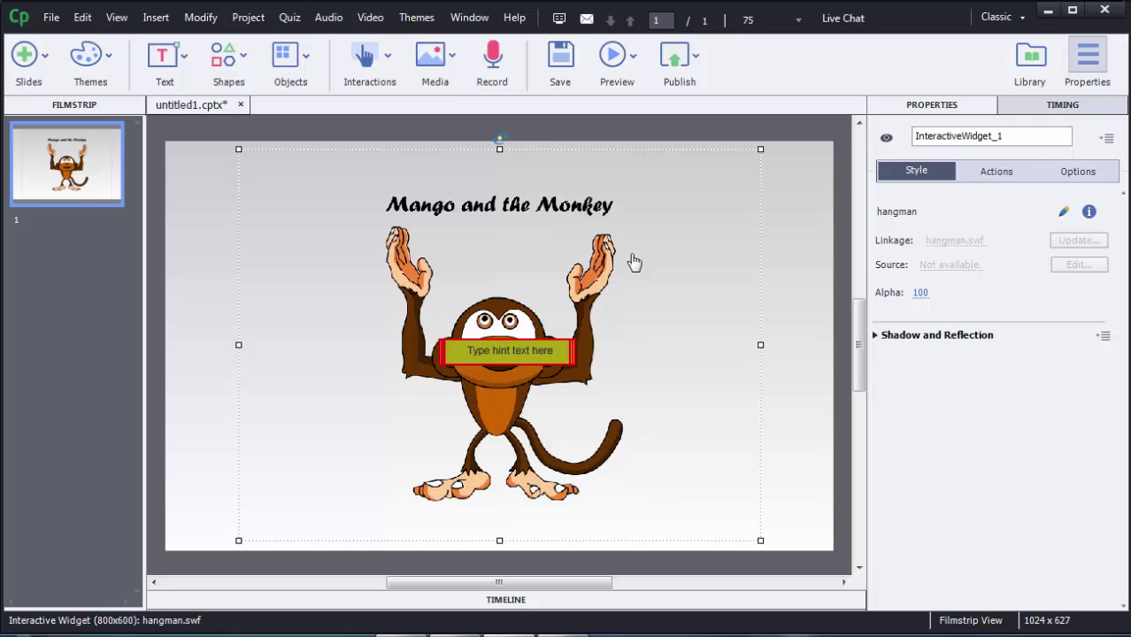
left_click(613, 56)
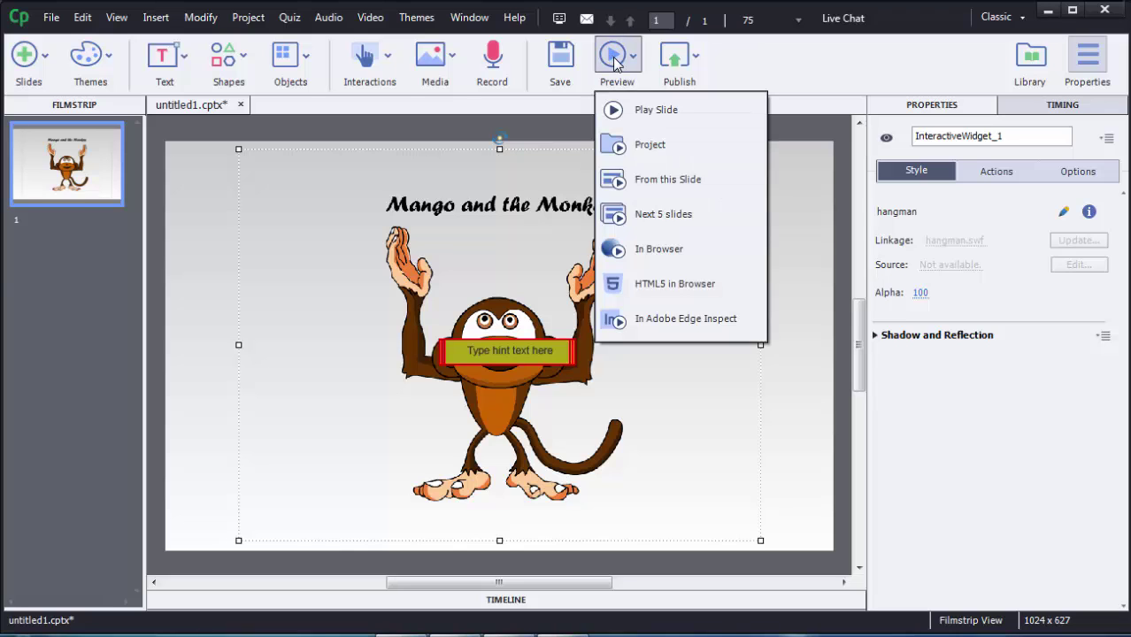
left_click(645, 154)
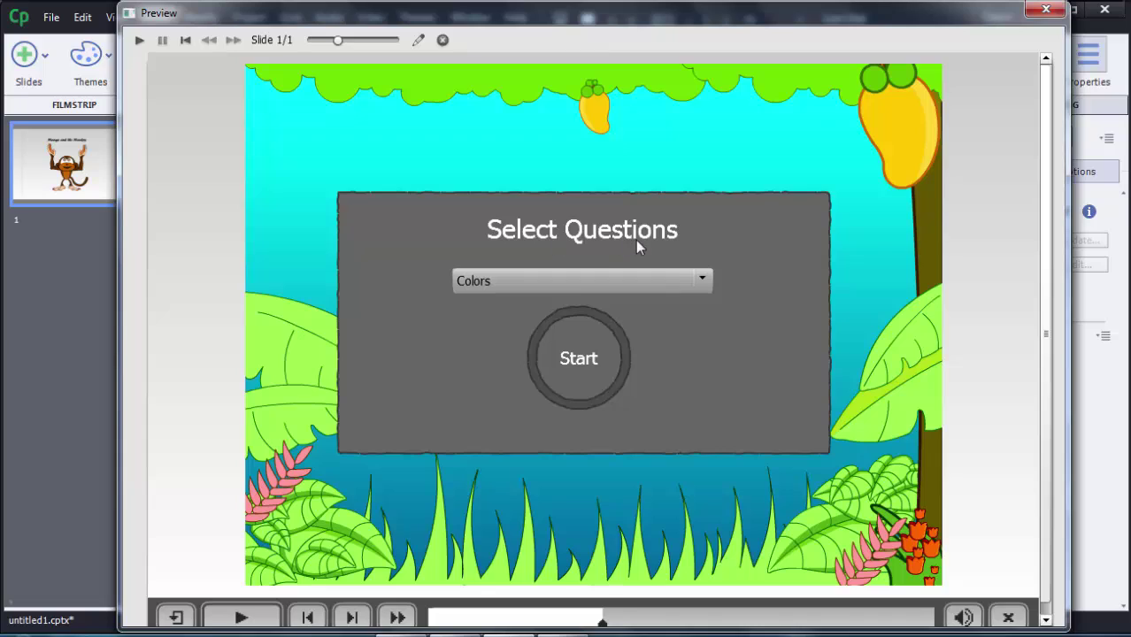
- Choose the Colors question category and start the hangman game
left_click(702, 283)
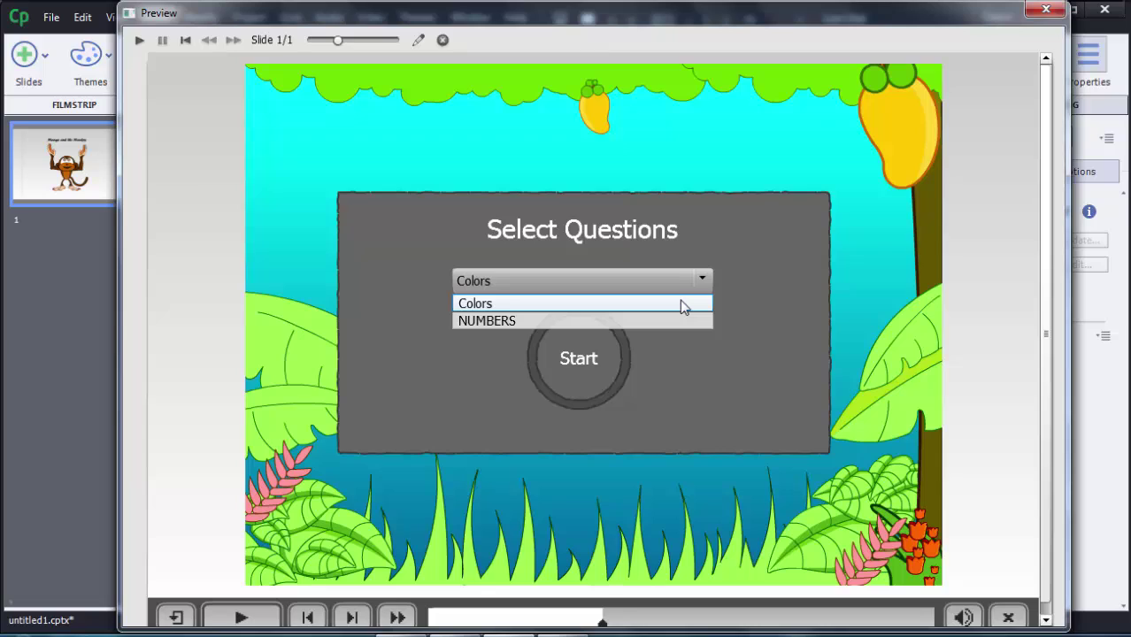
left_click(520, 303)
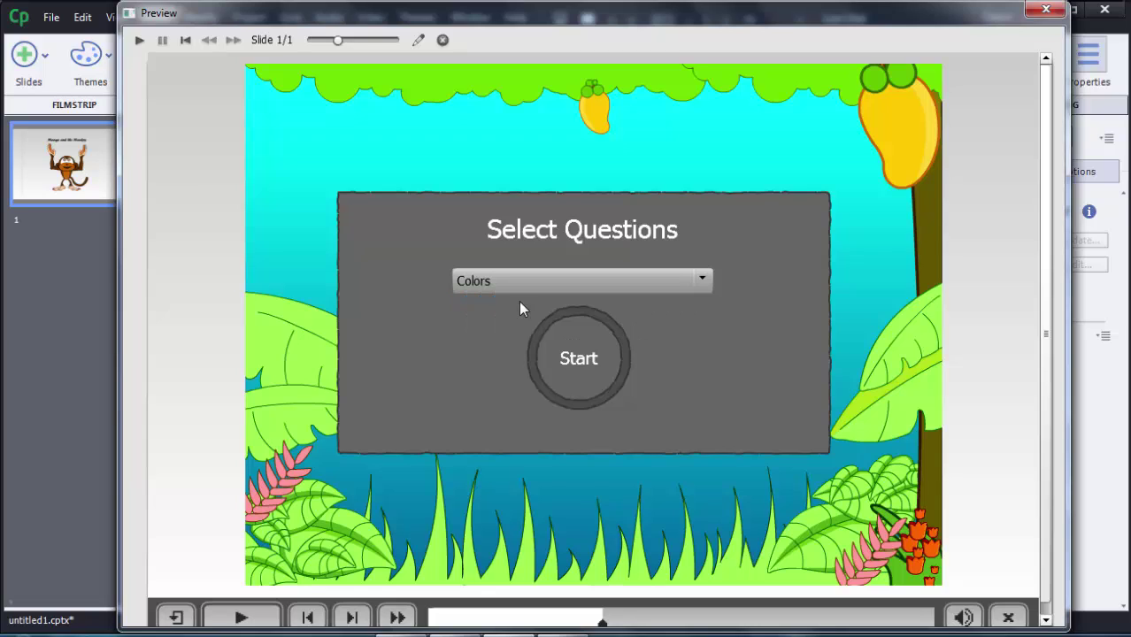
left_click(579, 364)
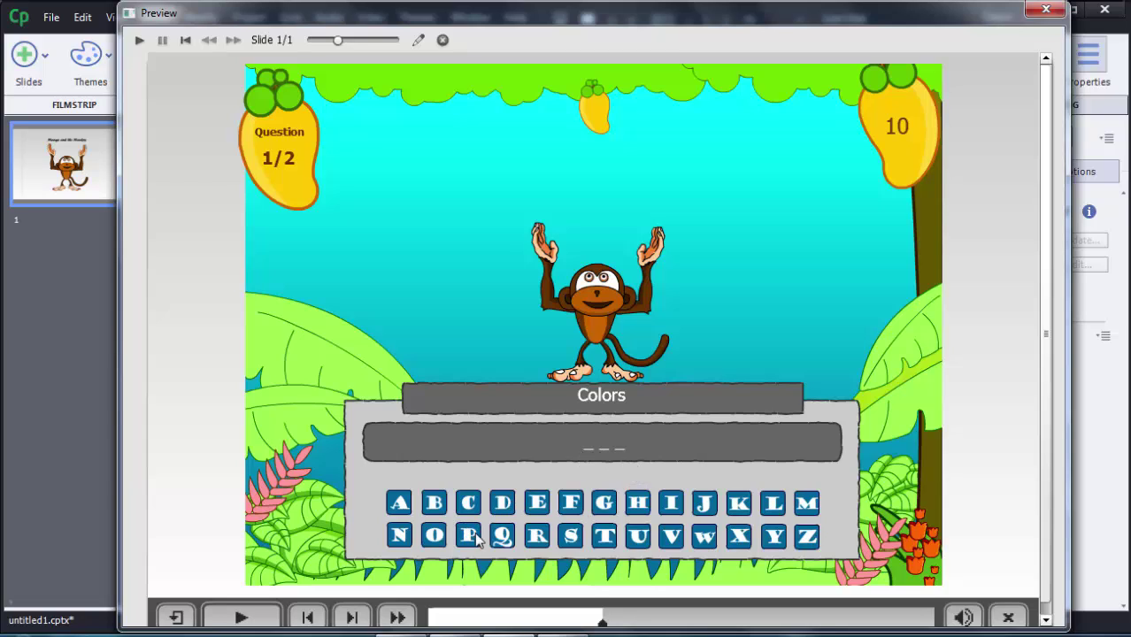
- Solve RED by guessing R, E and D, then replay to reach question 2
left_click(536, 536)
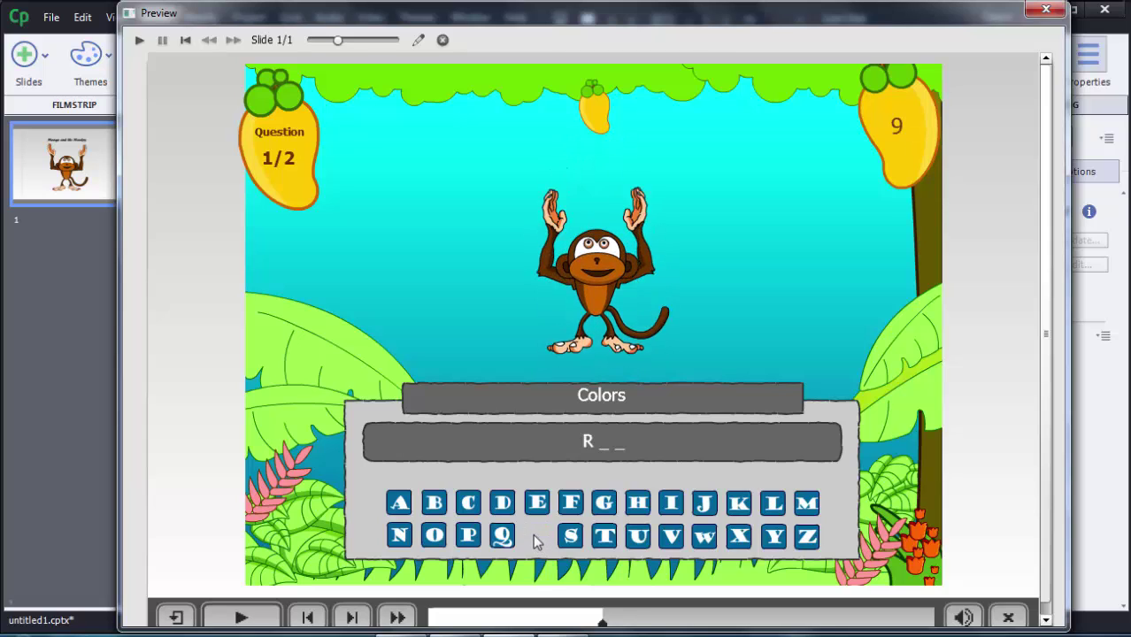
left_click(537, 503)
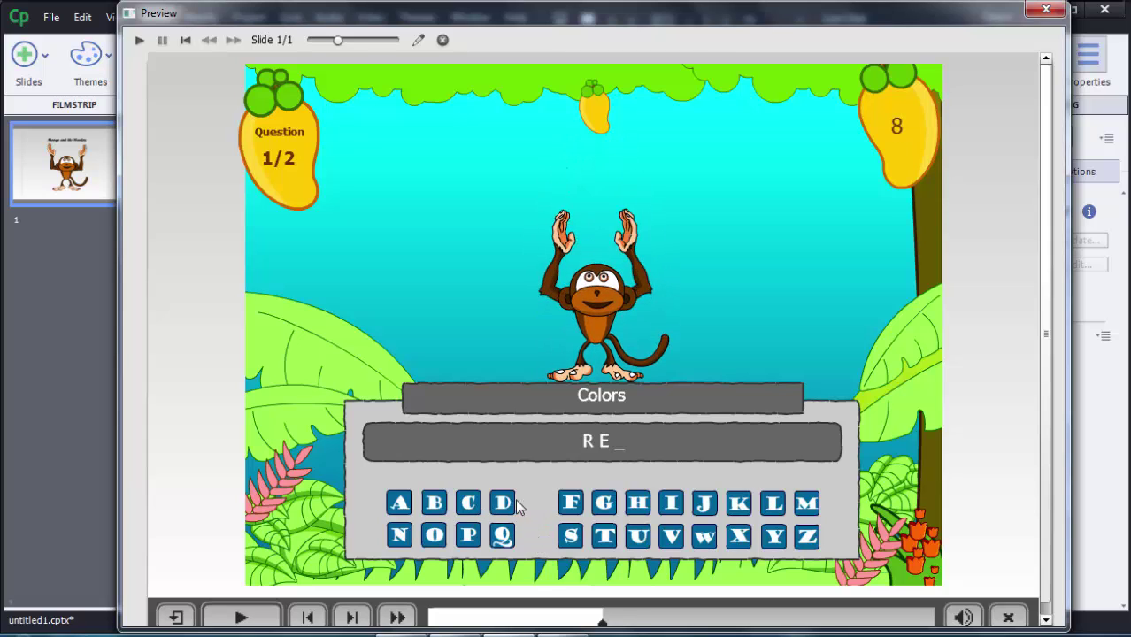
left_click(504, 502)
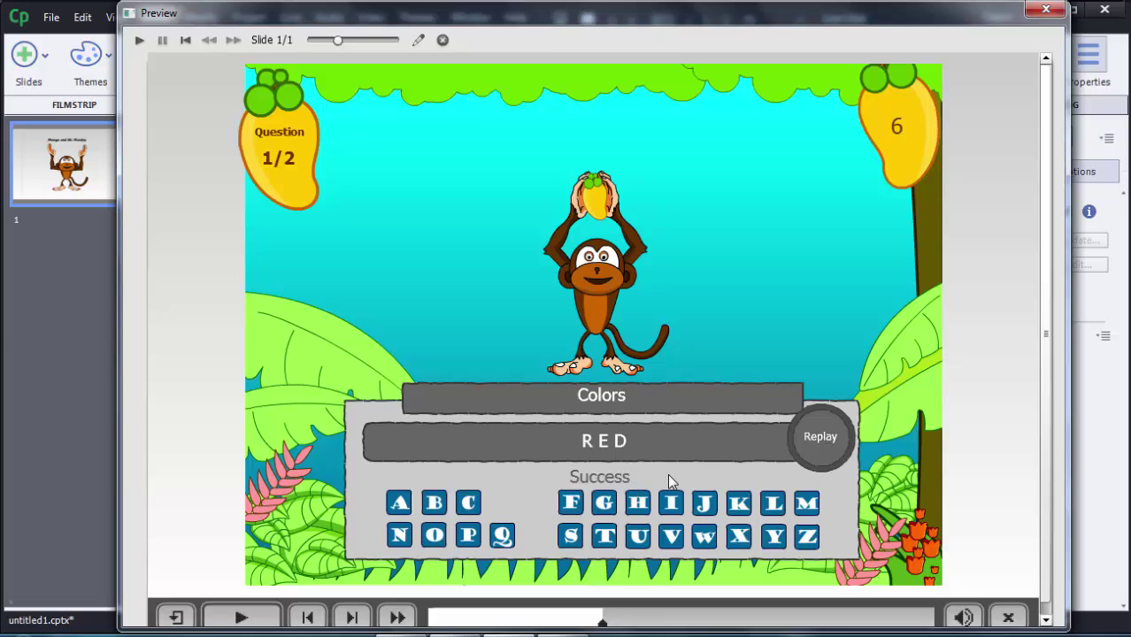
left_click(823, 440)
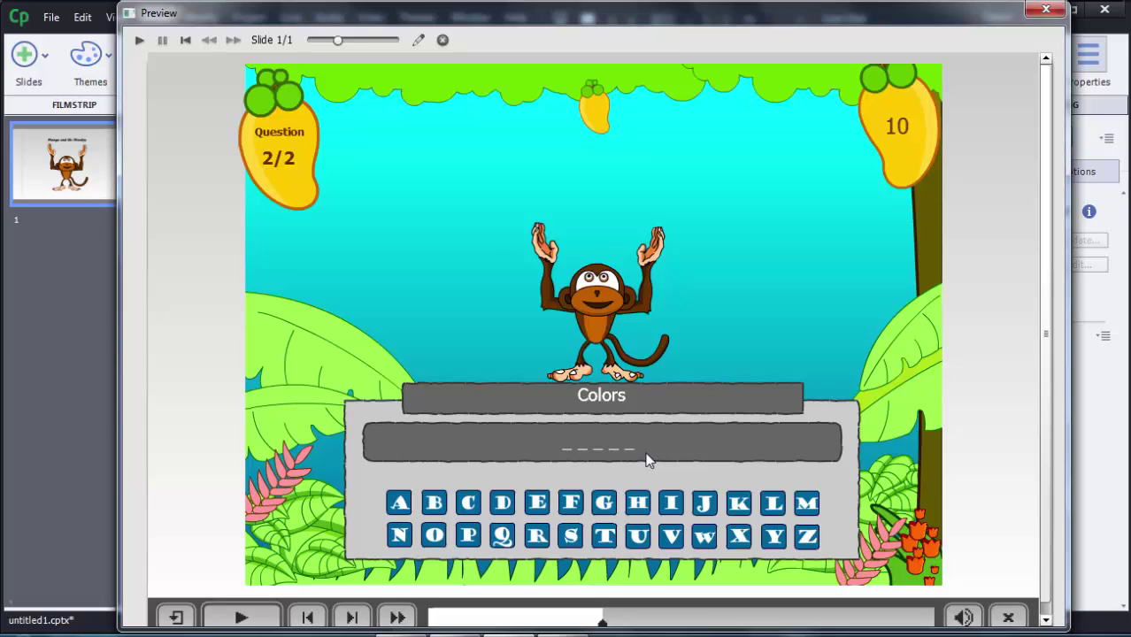
- Guess letters G, F, C, H, A, Q and D until the 20-second timer expires
left_click(605, 505)
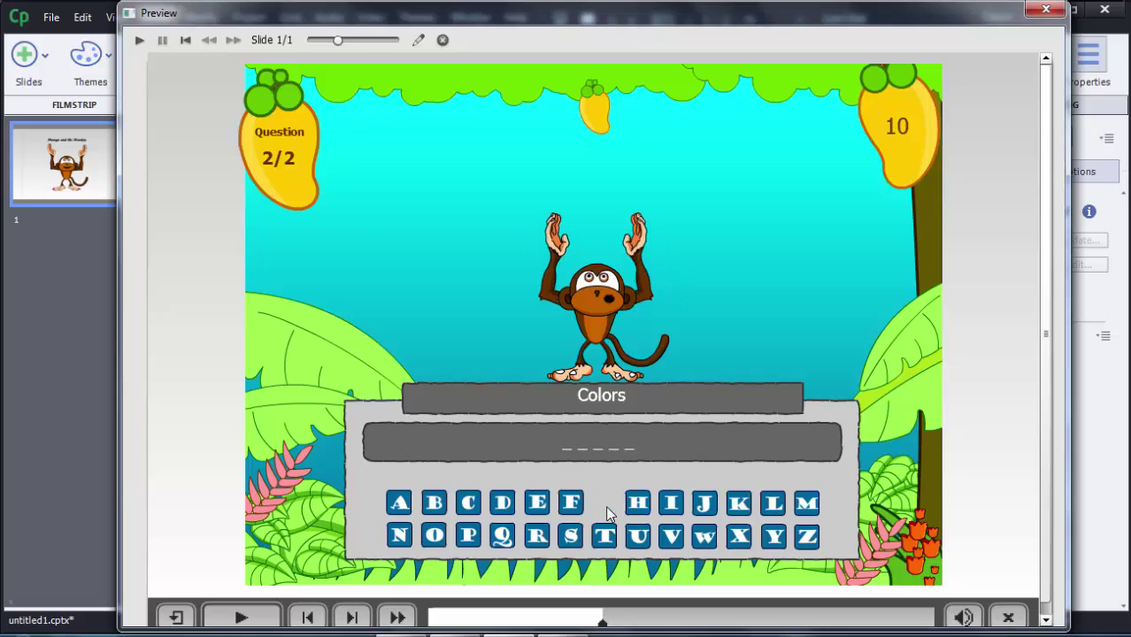
left_click(570, 505)
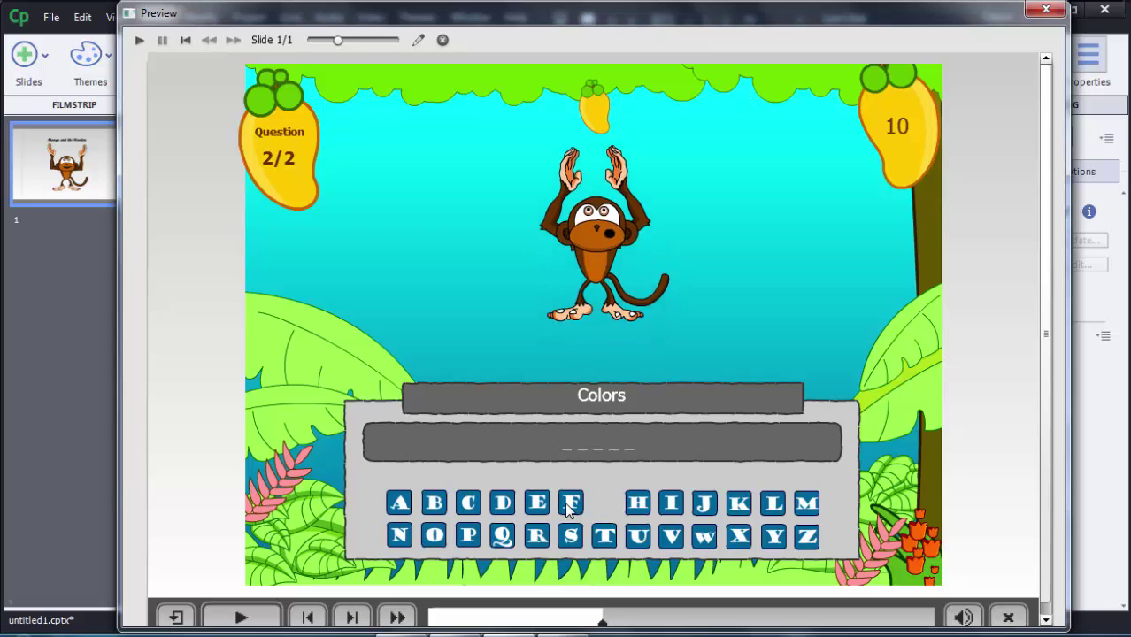
left_click(467, 504)
left_click(637, 503)
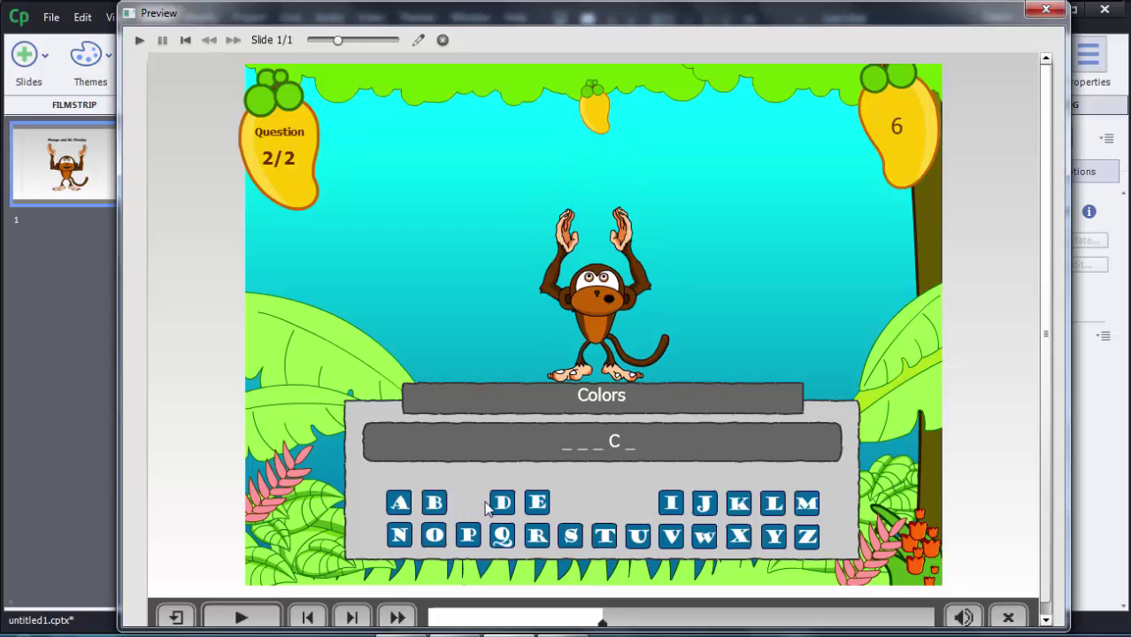
left_click(409, 503)
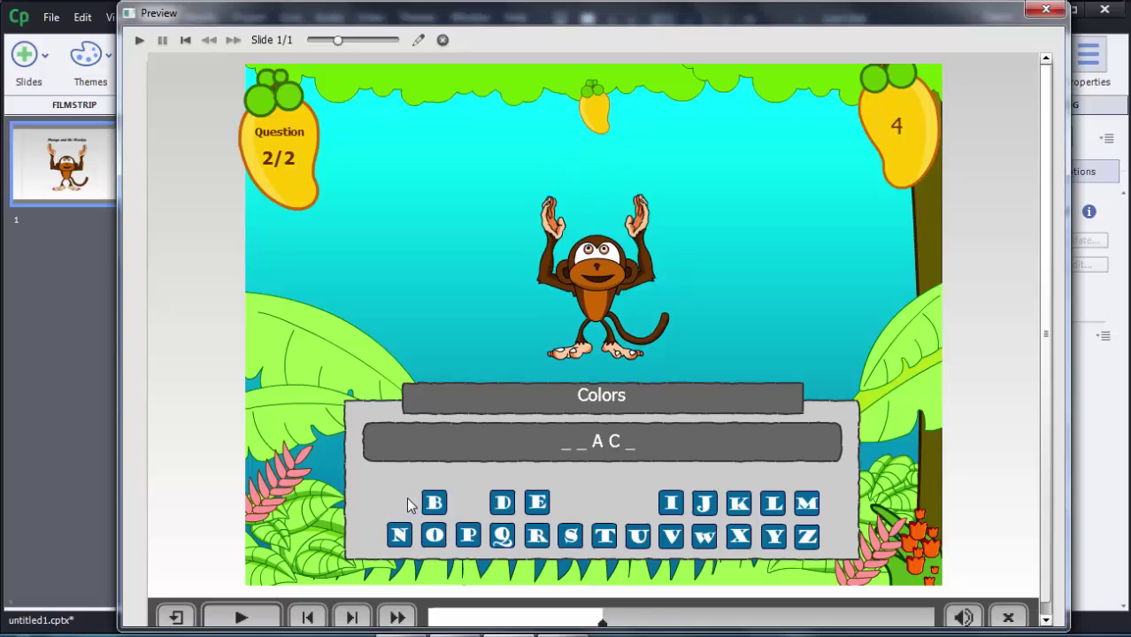
left_click(503, 535)
left_click(502, 506)
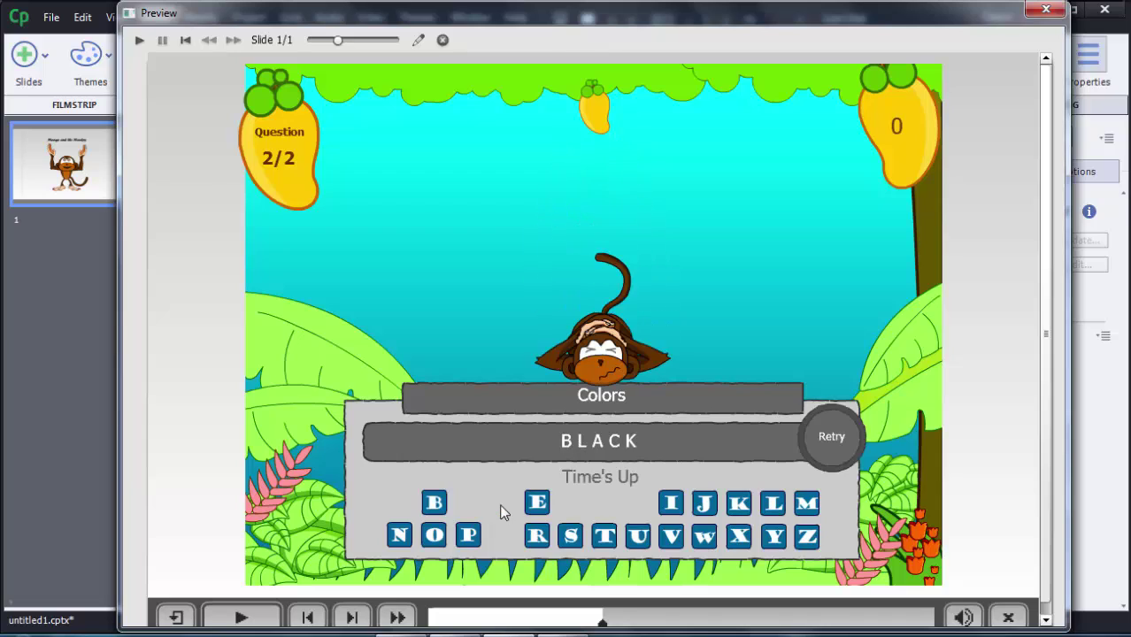